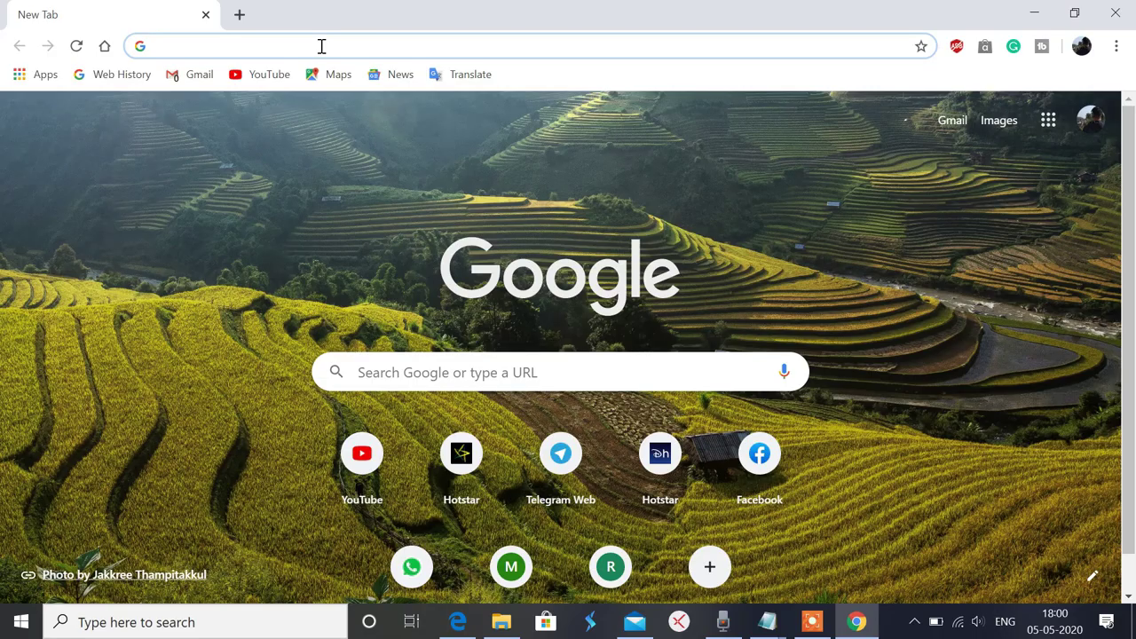
text(www.wondershare.com)
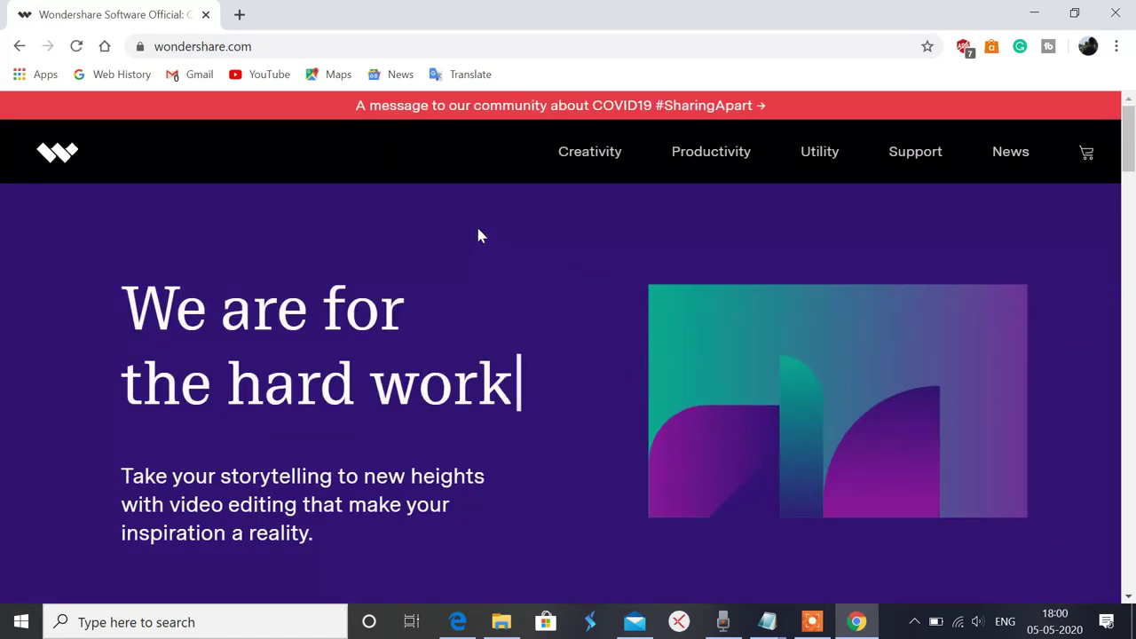
click(1125, 11)
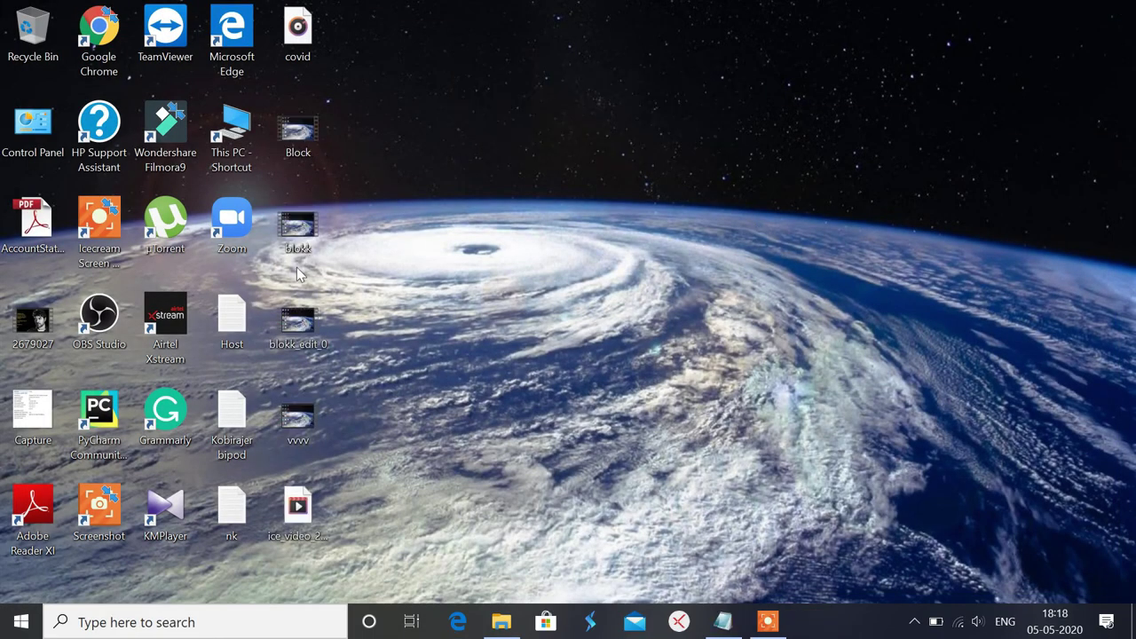
Open the Windows folder on the Windows (C:) drive in File Explorer
double_click(230, 134)
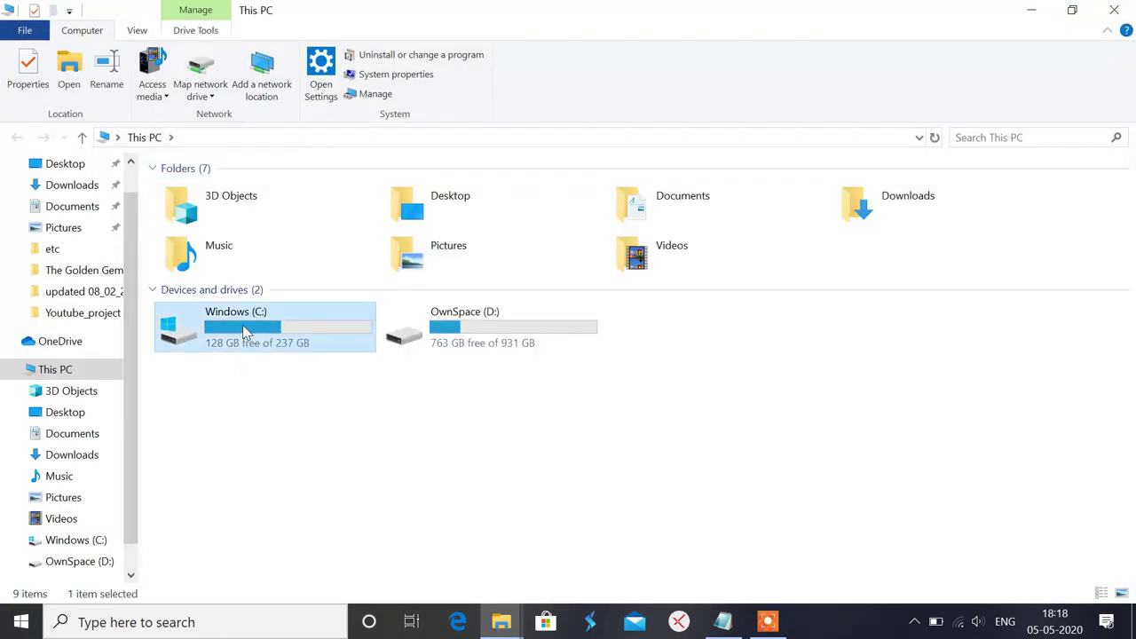
double_click(244, 328)
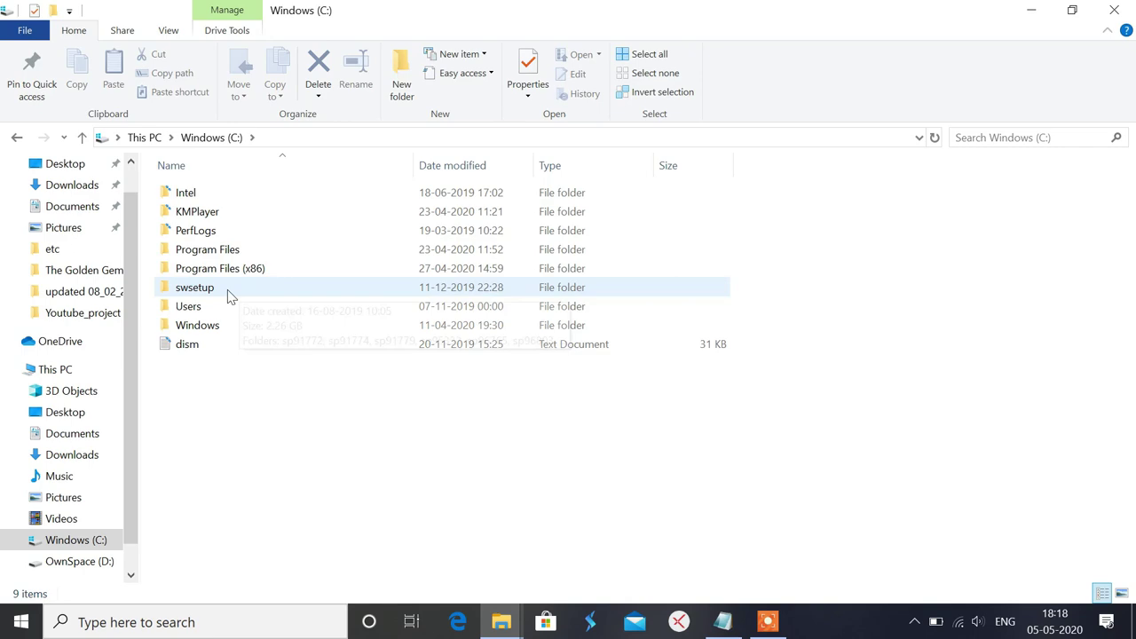
double_click(200, 326)
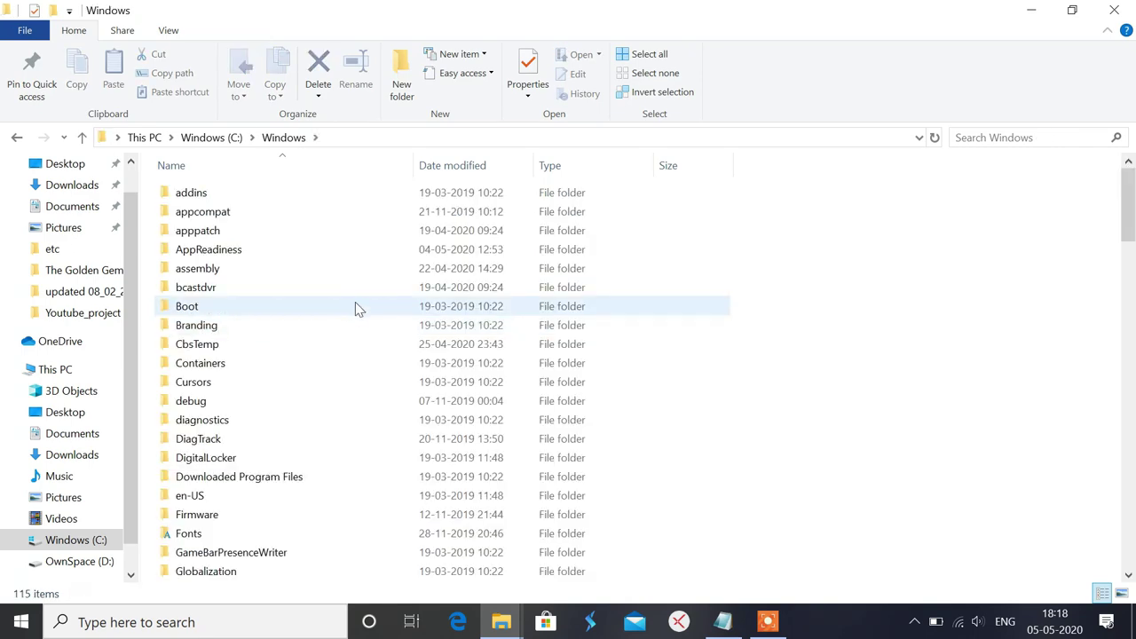
scroll(355, 315, down, 5)
scroll(355, 315, up, 5)
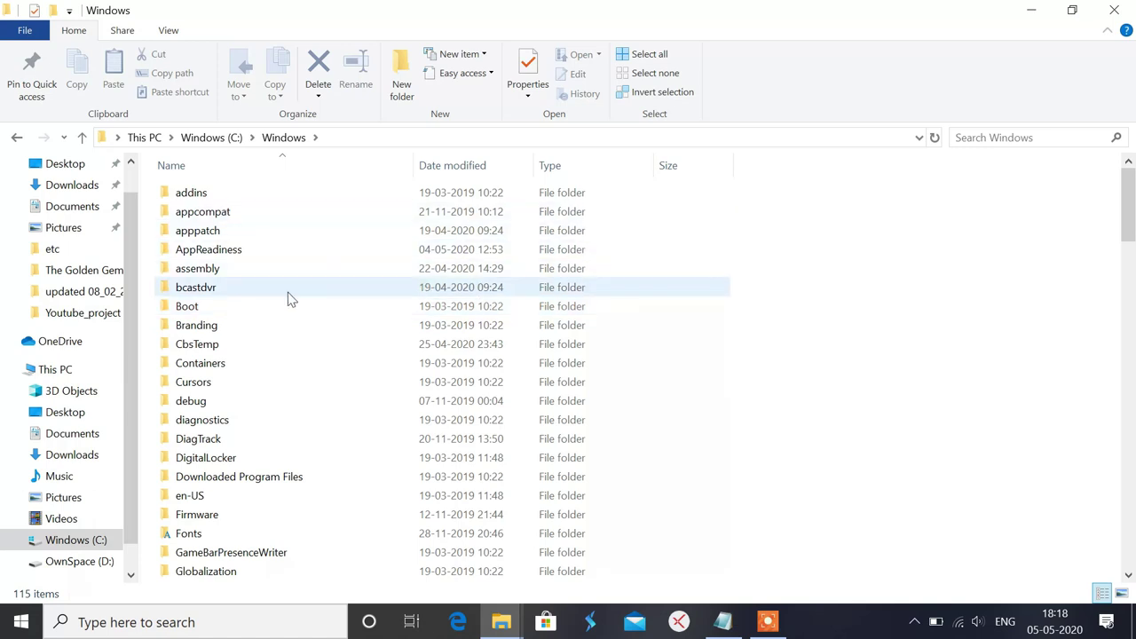
Locate the System32 folder inside the Windows folder and open it
key(s)
key(s)
key(s)
key(s)
key(s)
key(s)
key(s)
key(s)
key(s)
key(s)
key(s)
key(s)
key(s)
key(s)
key(s)
key(s)
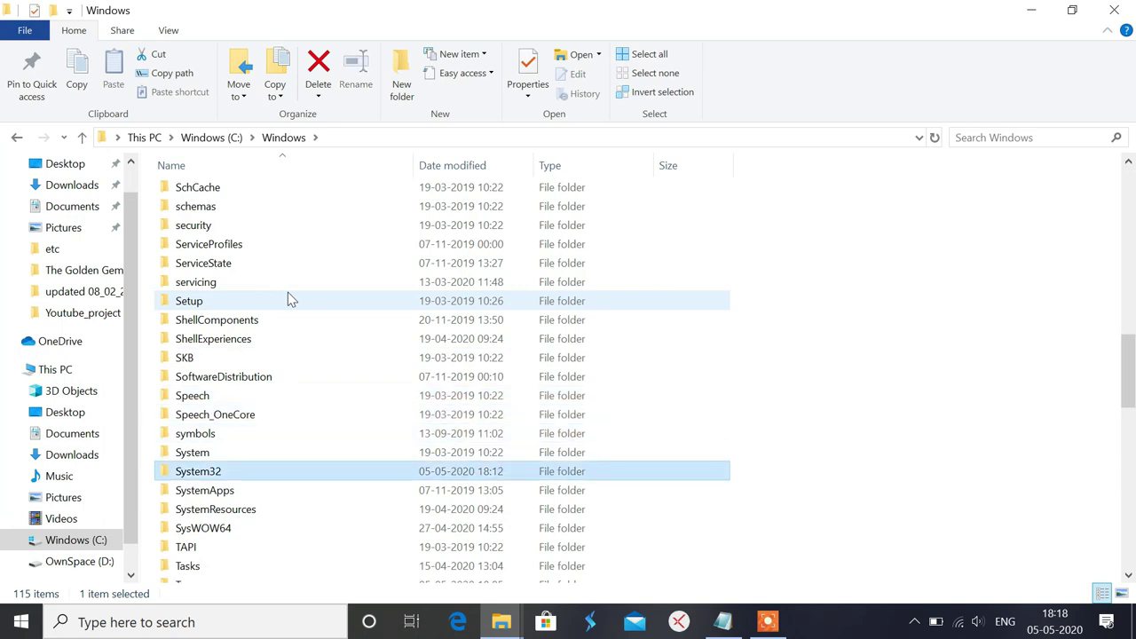
double_click(213, 479)
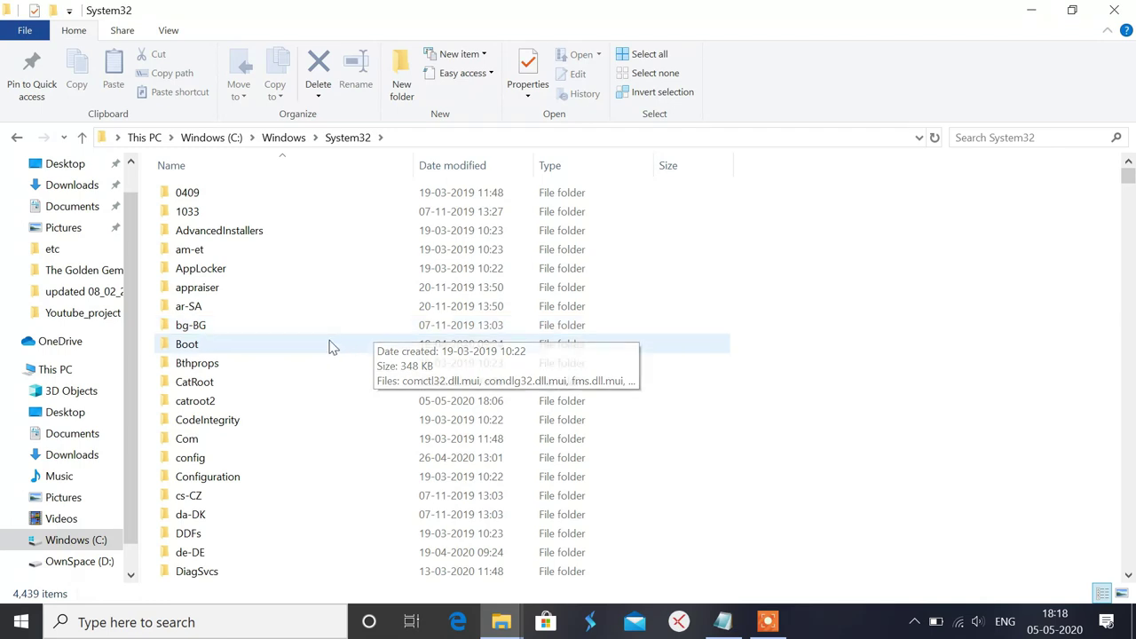
Open the drivers folder inside System32 and go into its etc subfolder
key(d)
key(d)
key(d)
key(d)
key(d)
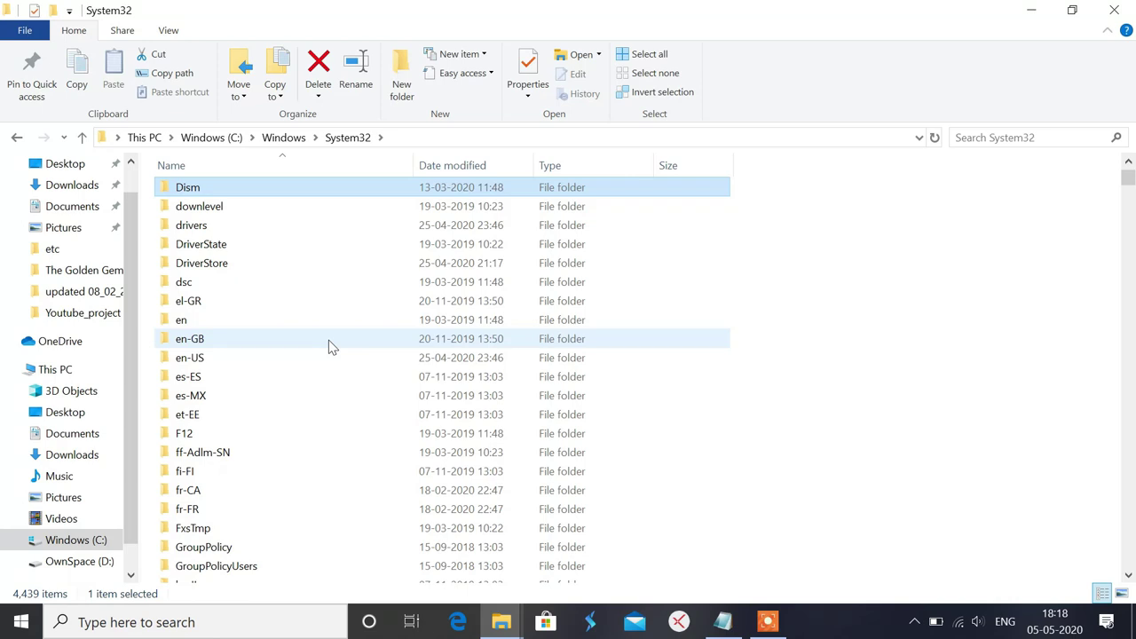
scroll(329, 340, up, 1)
double_click(207, 281)
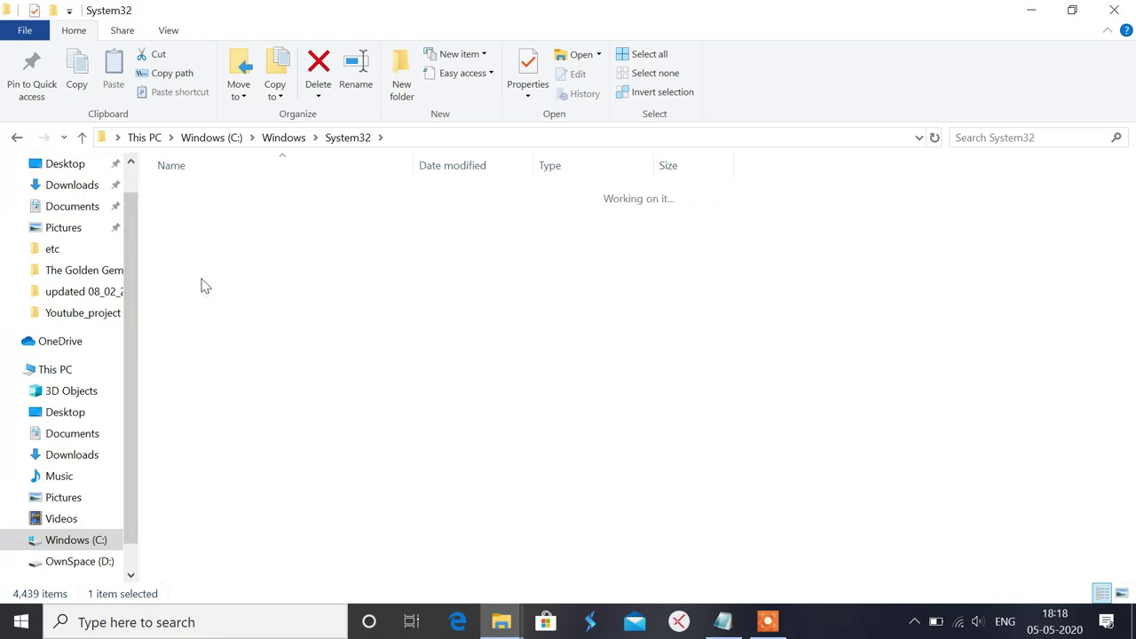
double_click(184, 233)
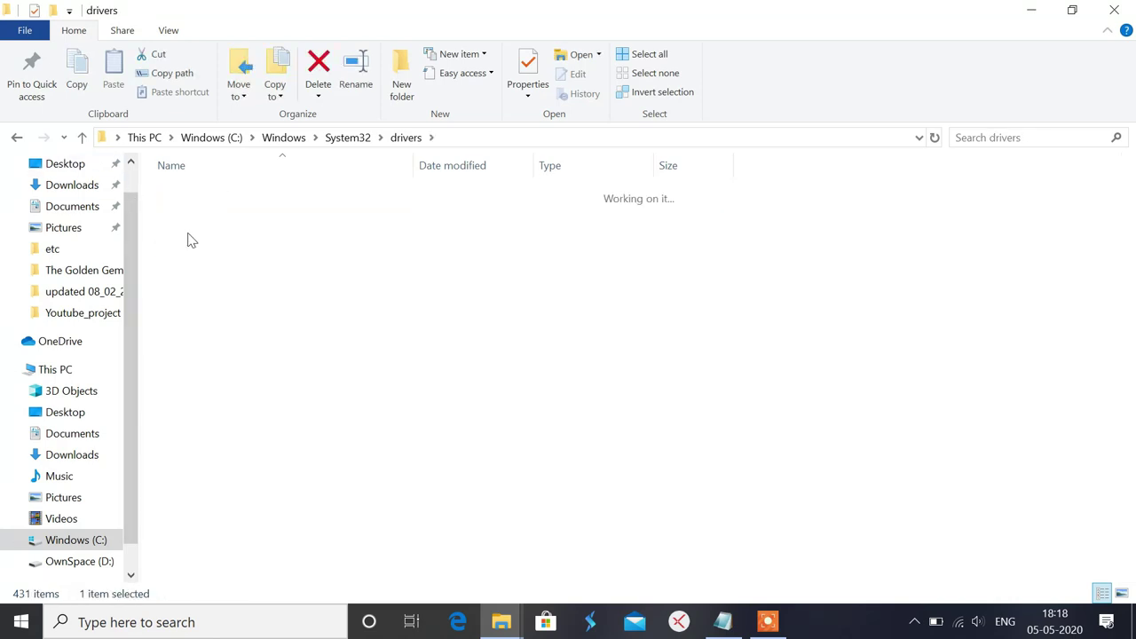
Open the hosts file's properties and view the security permissions of the Users group
click(197, 195)
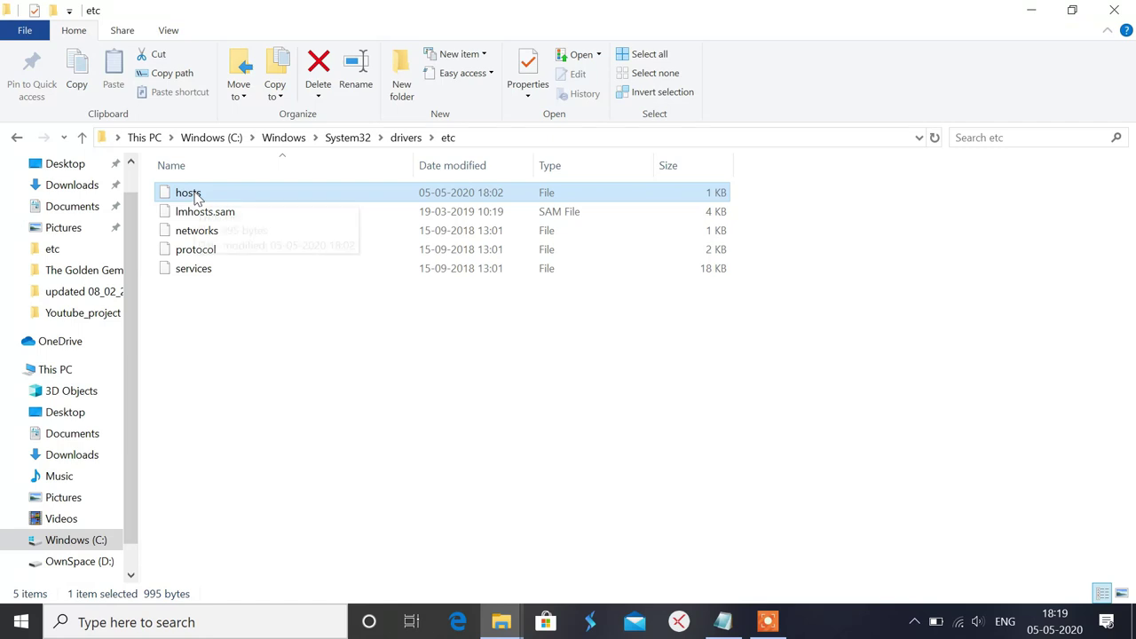
right_click(196, 196)
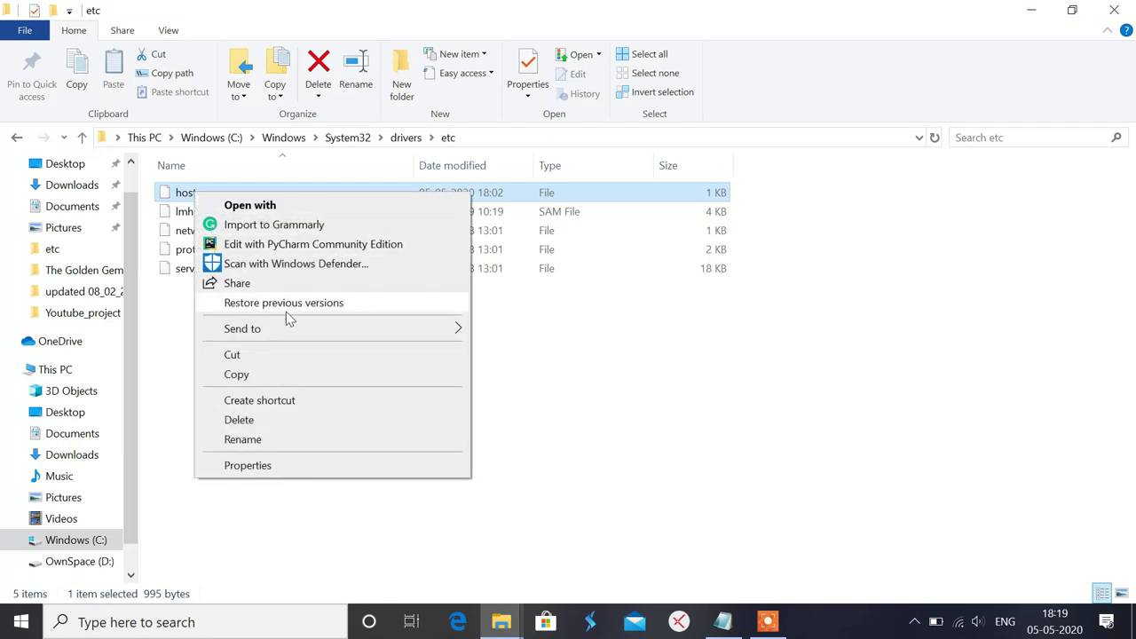
click(270, 466)
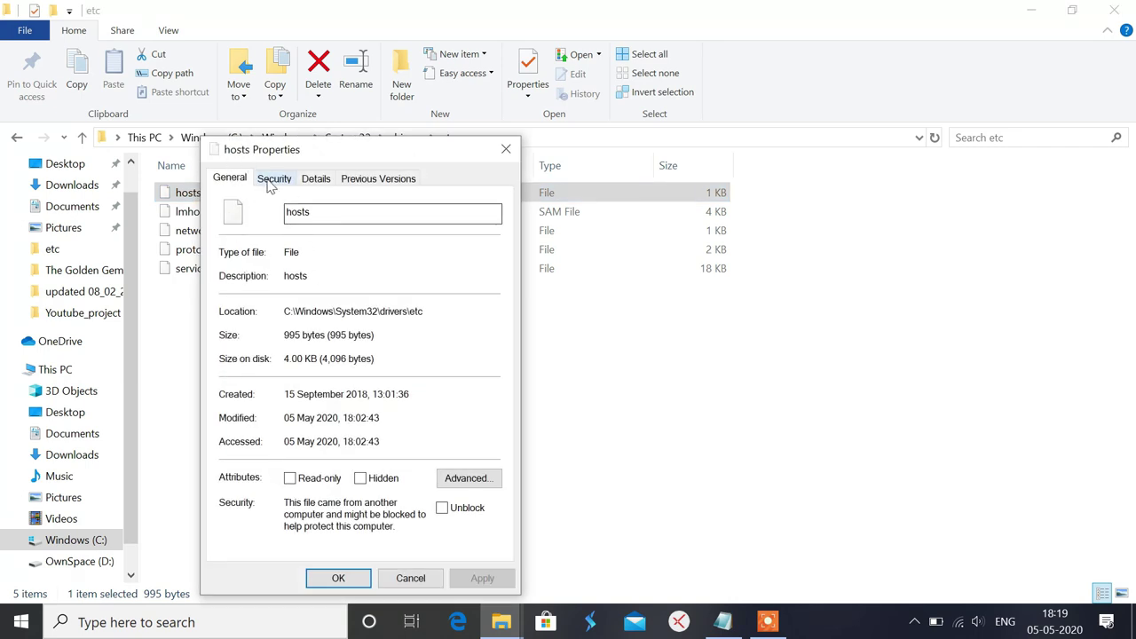
drag(259, 153, 248, 83)
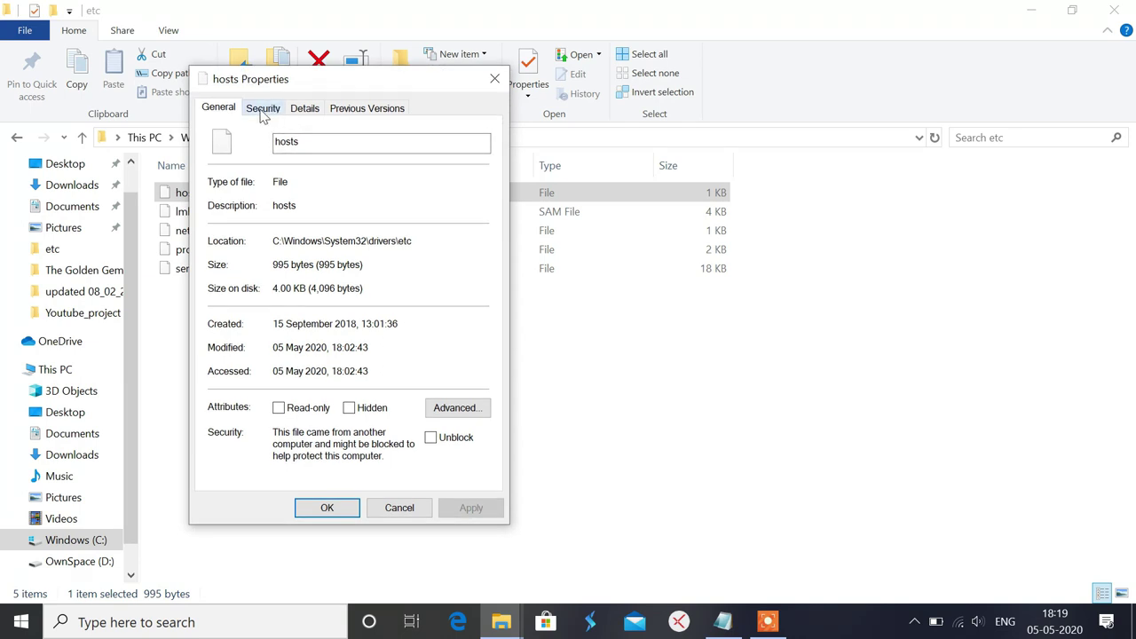
click(264, 110)
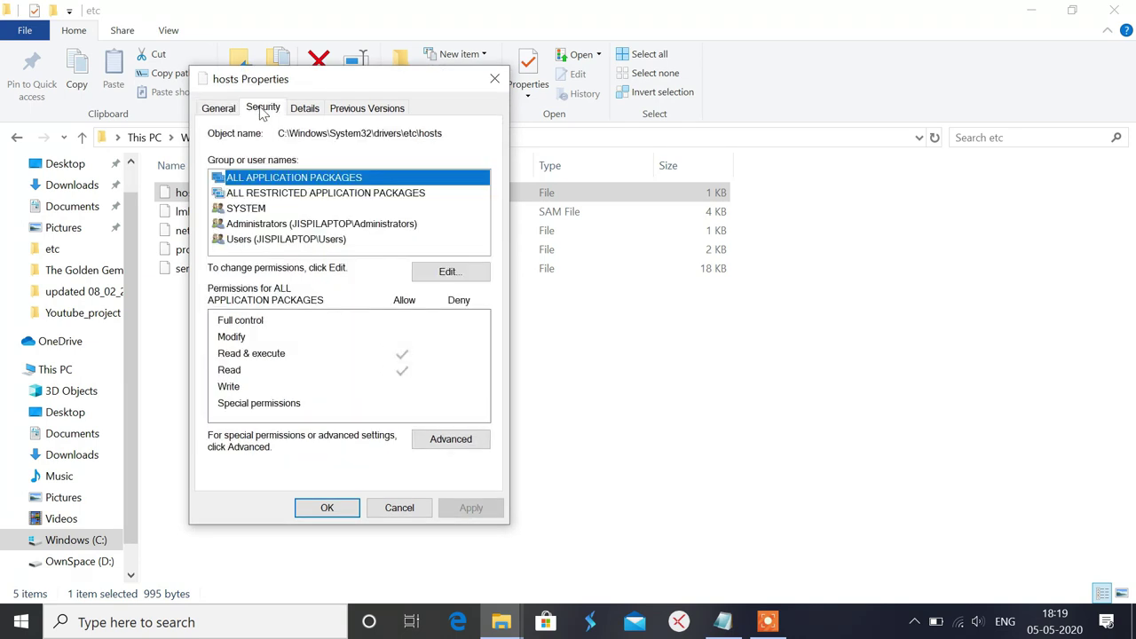
click(293, 239)
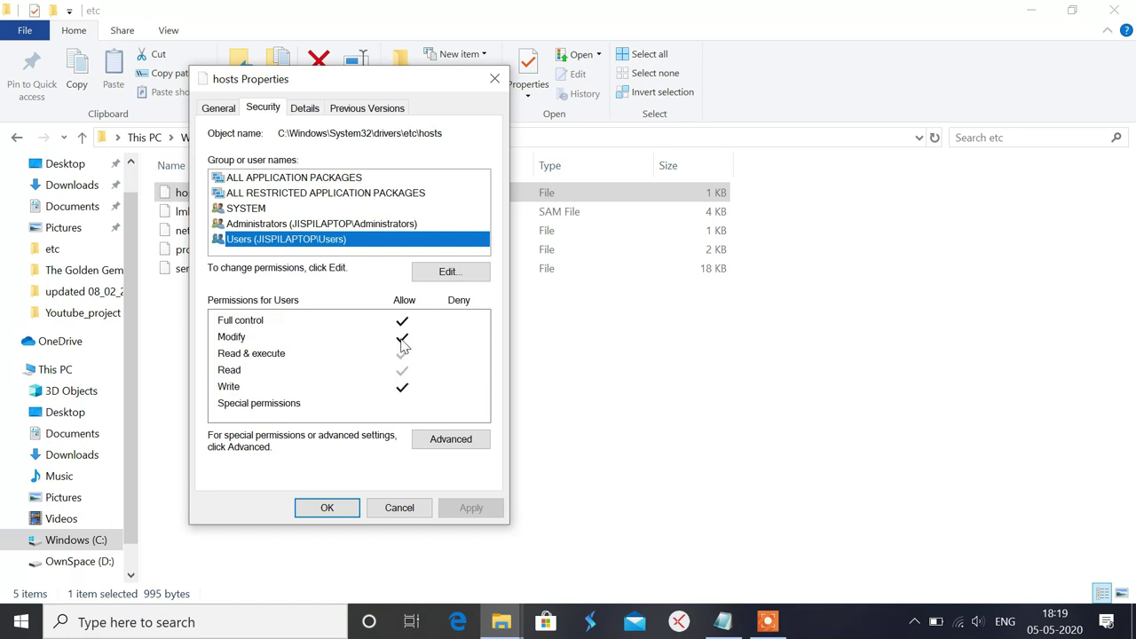
View the editable permissions of the hosts file and close its properties without changing anything
click(447, 271)
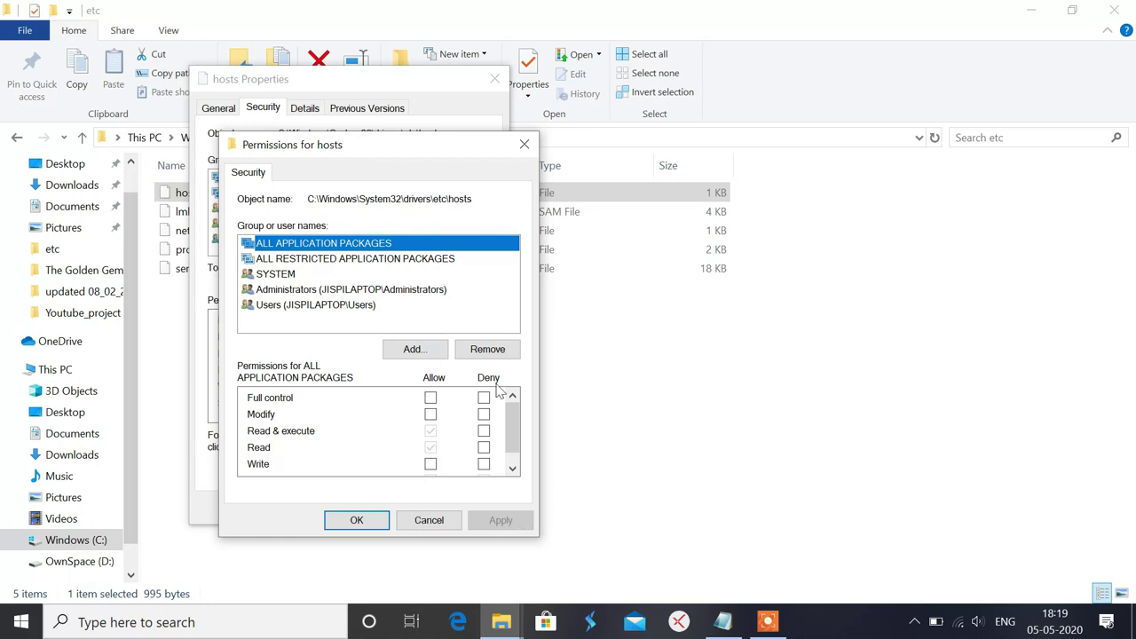
click(523, 146)
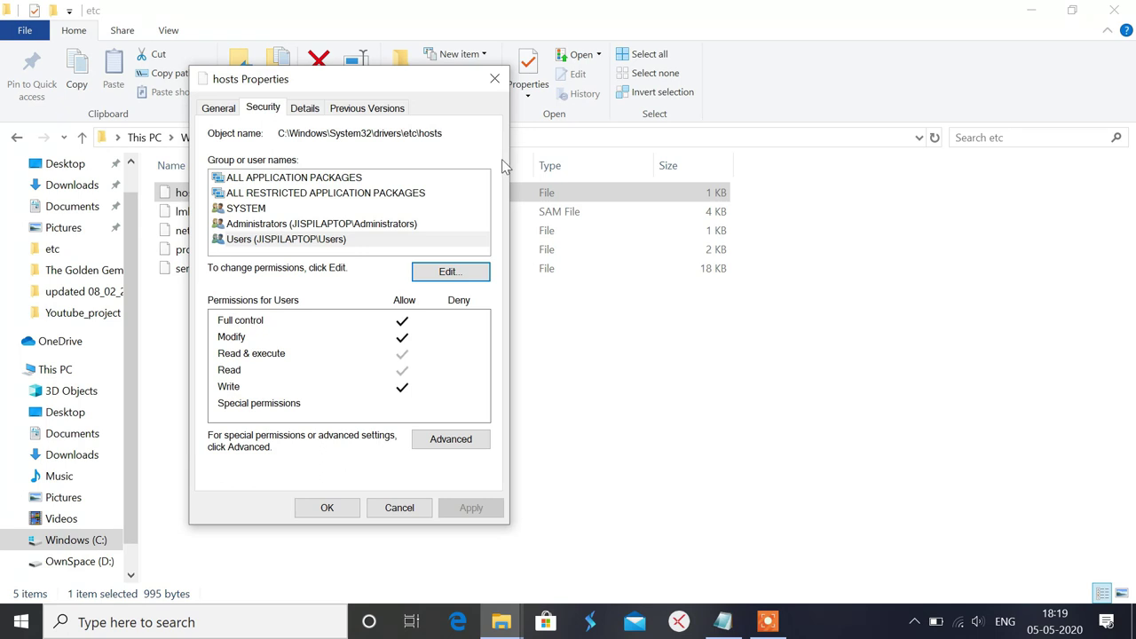
click(495, 81)
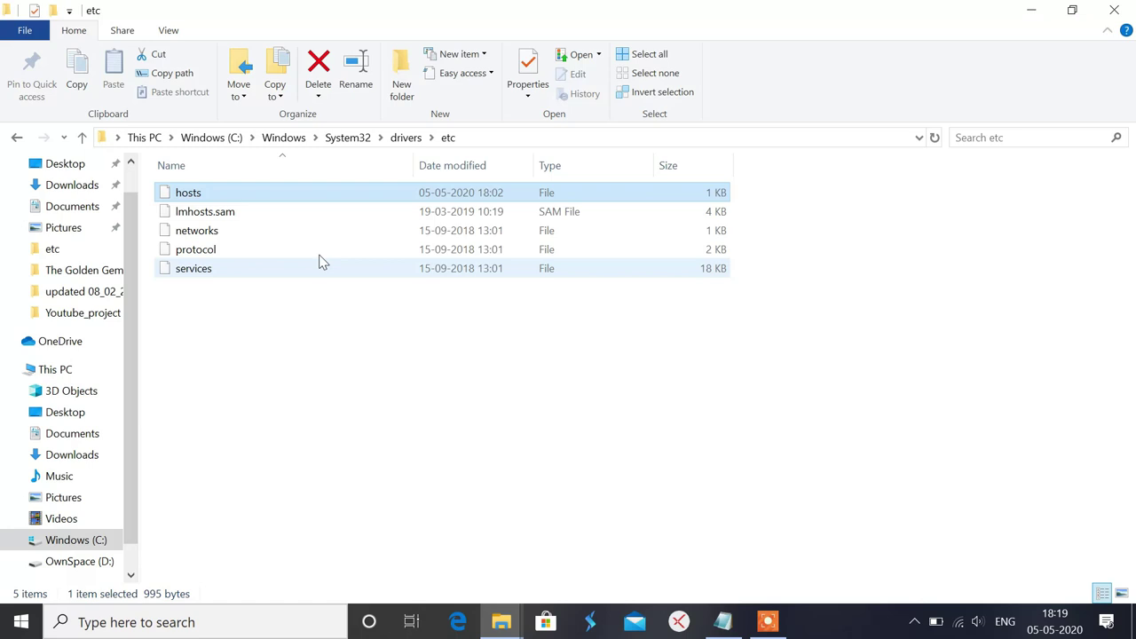
Open the hosts file in Notepad, review the entries at its end, and close both the file and the folder window
double_click(188, 197)
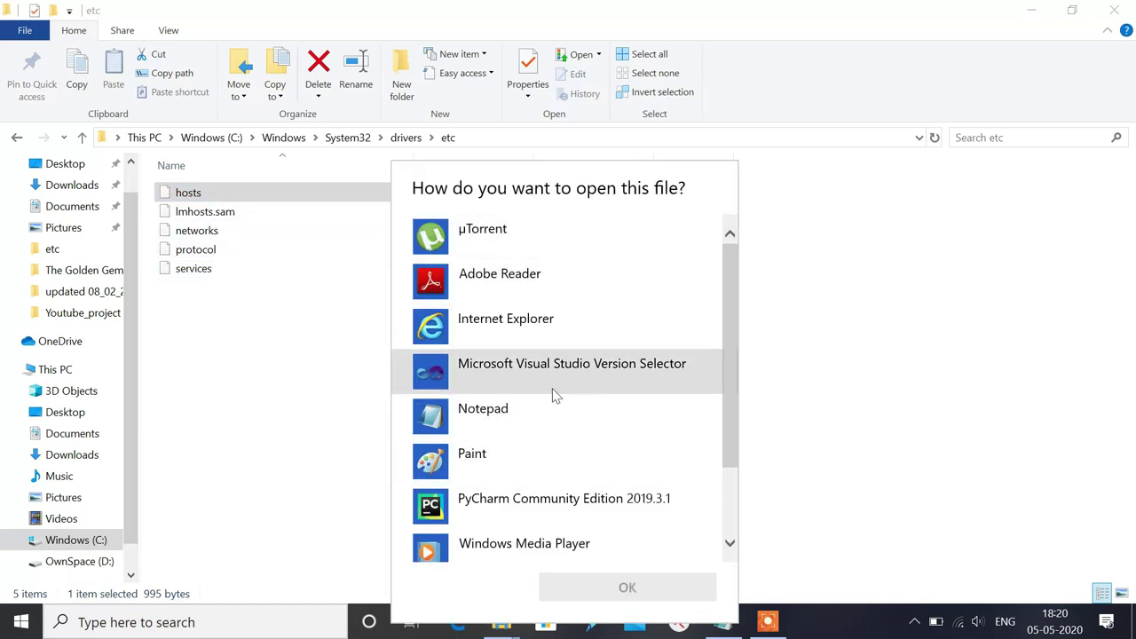
click(492, 422)
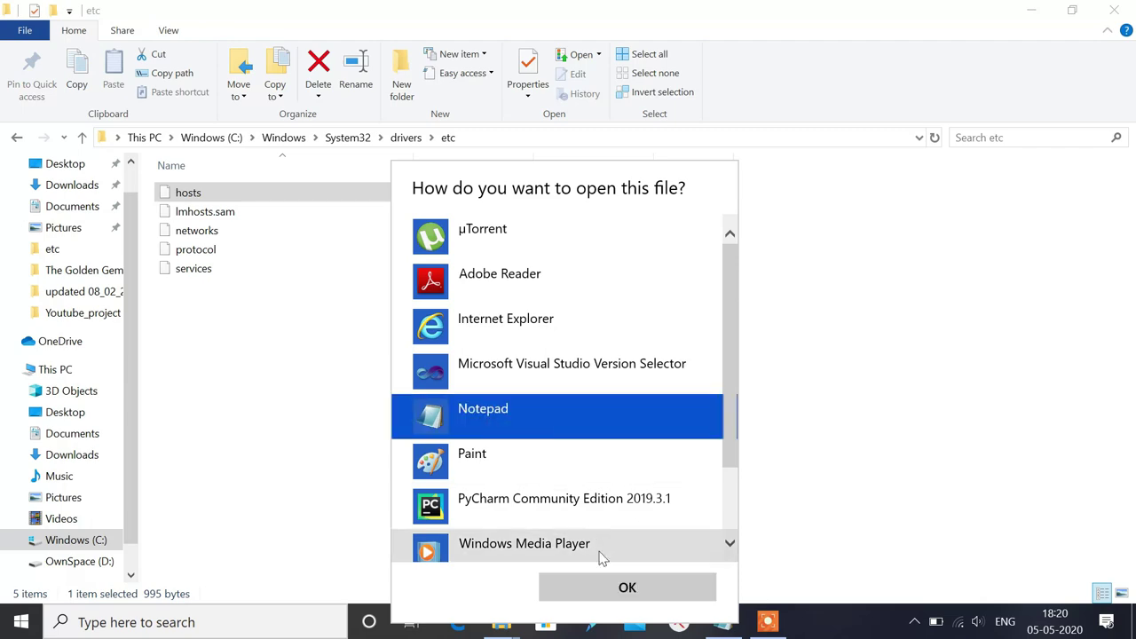
click(624, 586)
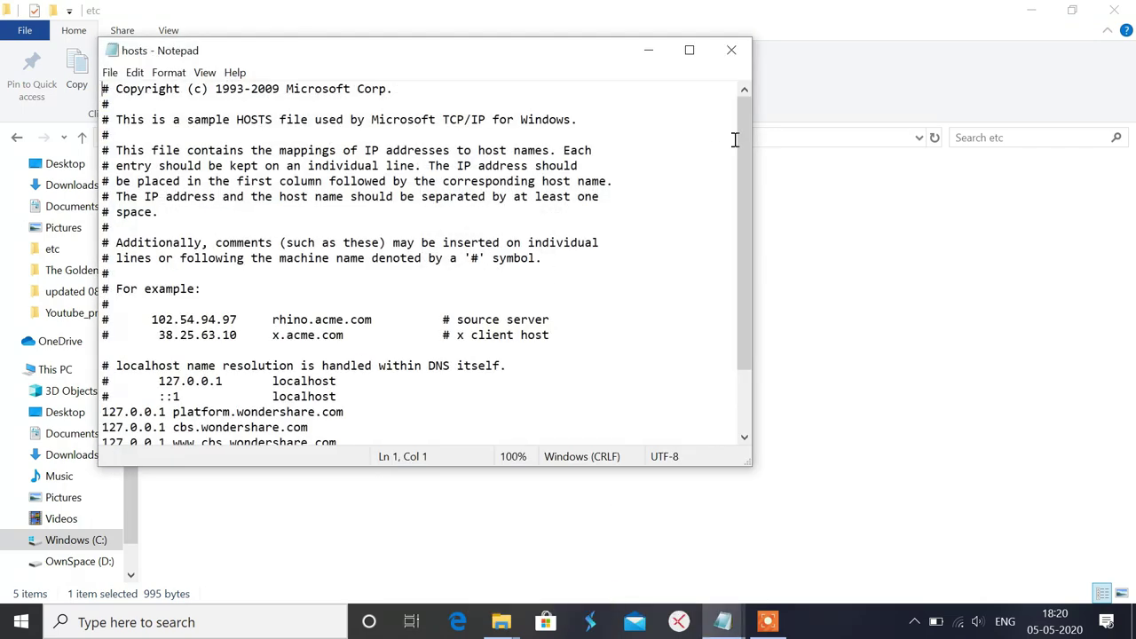
drag(742, 135, 772, 239)
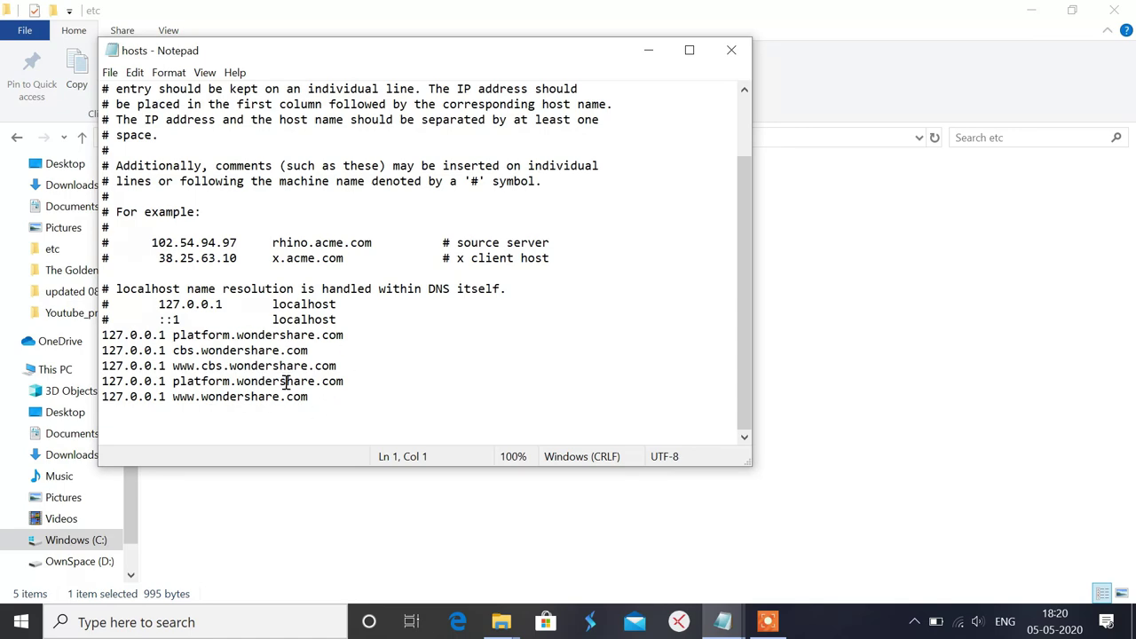
click(731, 50)
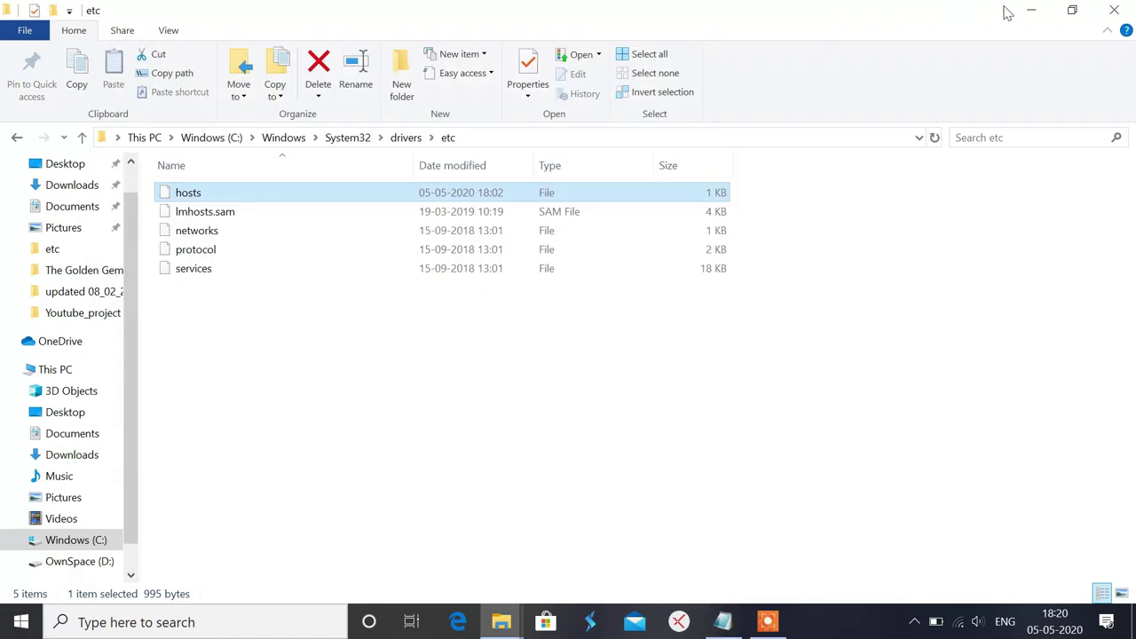
click(1115, 11)
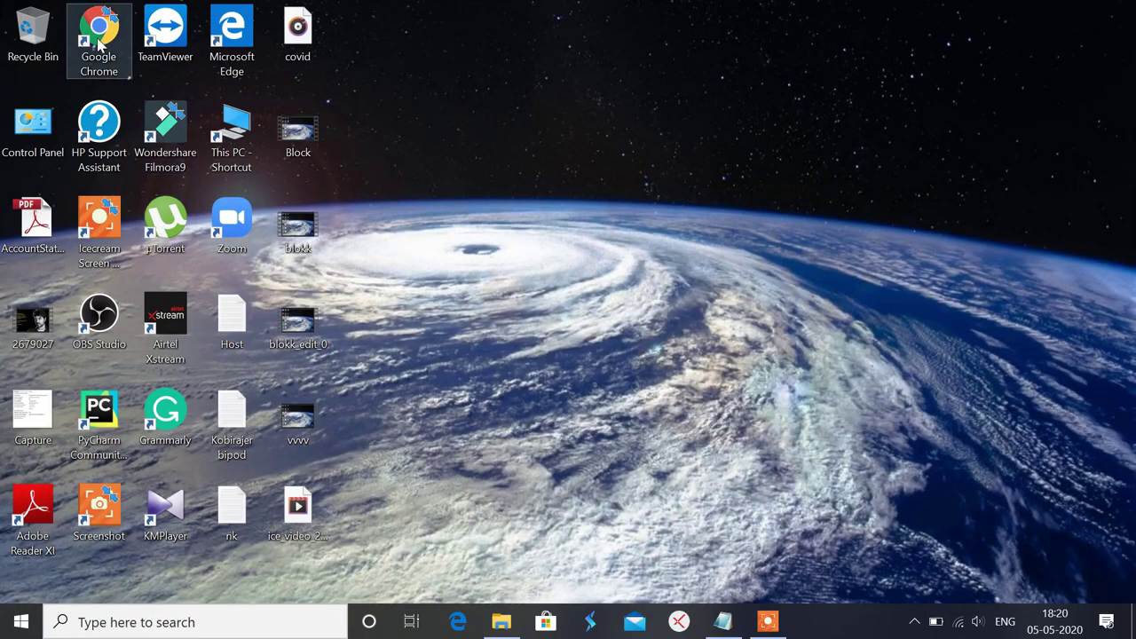
double_click(99, 44)
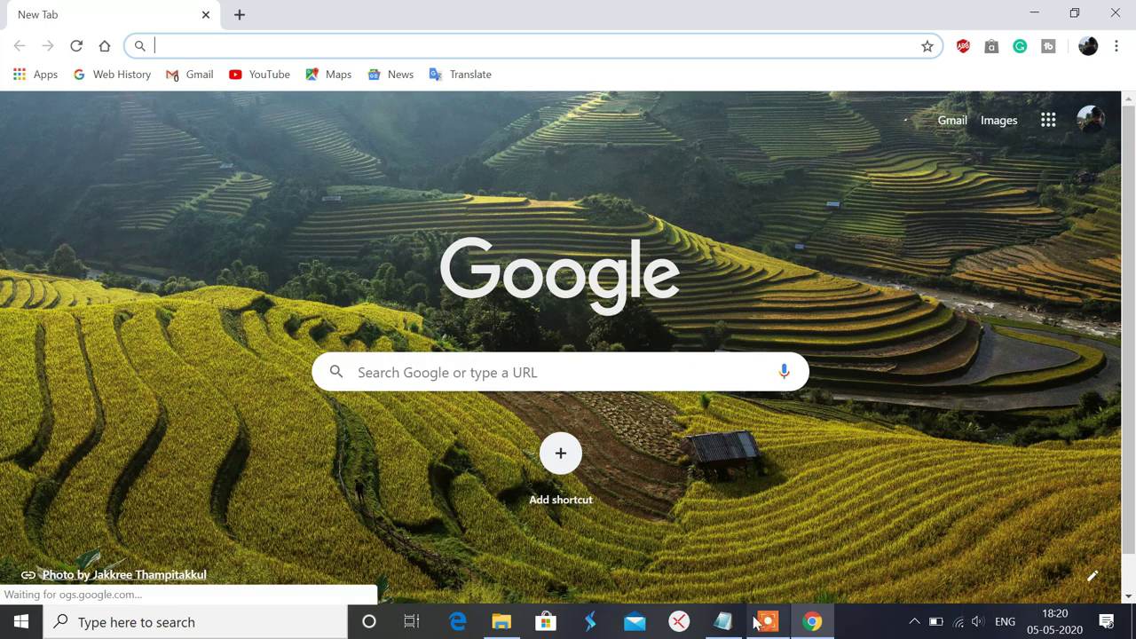
click(723, 621)
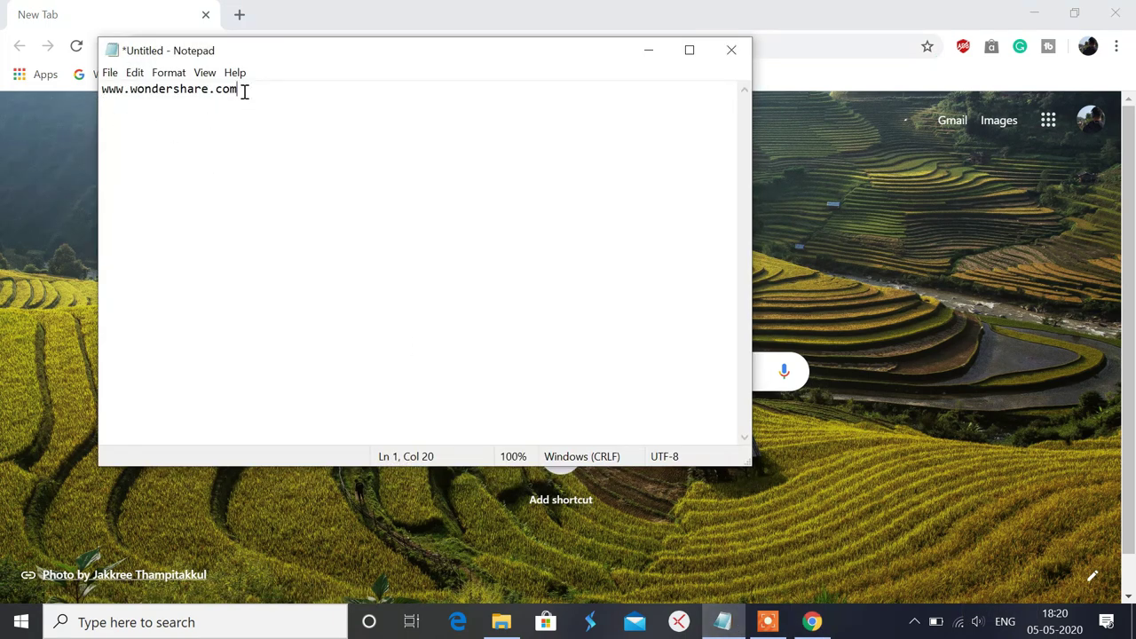
drag(244, 92, 101, 90)
right_click(123, 87)
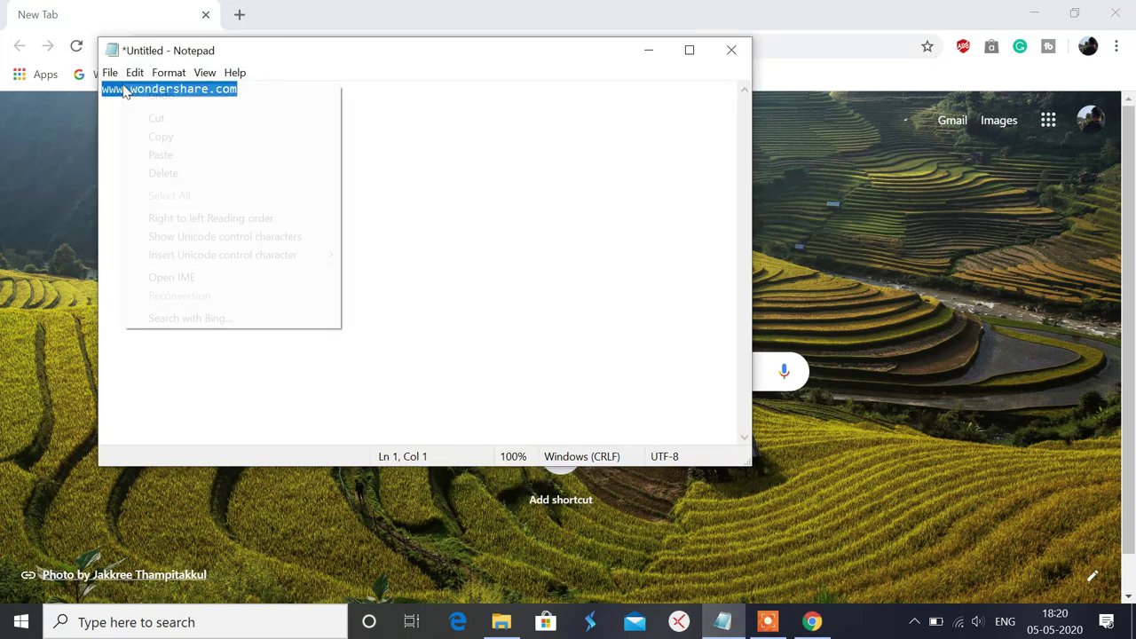
click(161, 137)
click(635, 49)
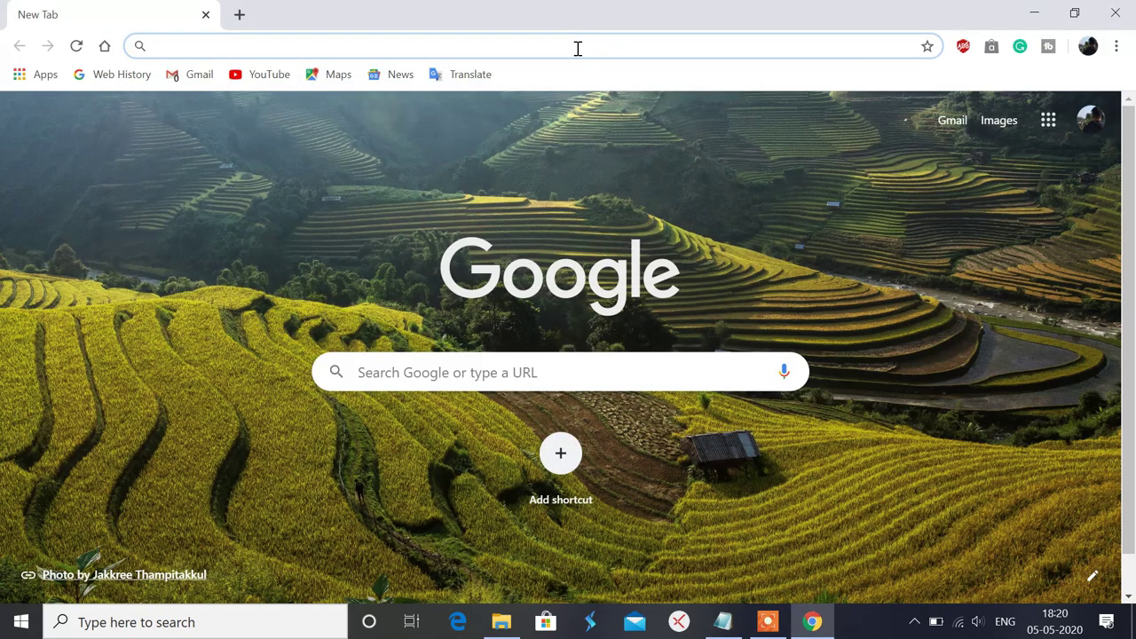
click(577, 49)
key(ctrl+v)
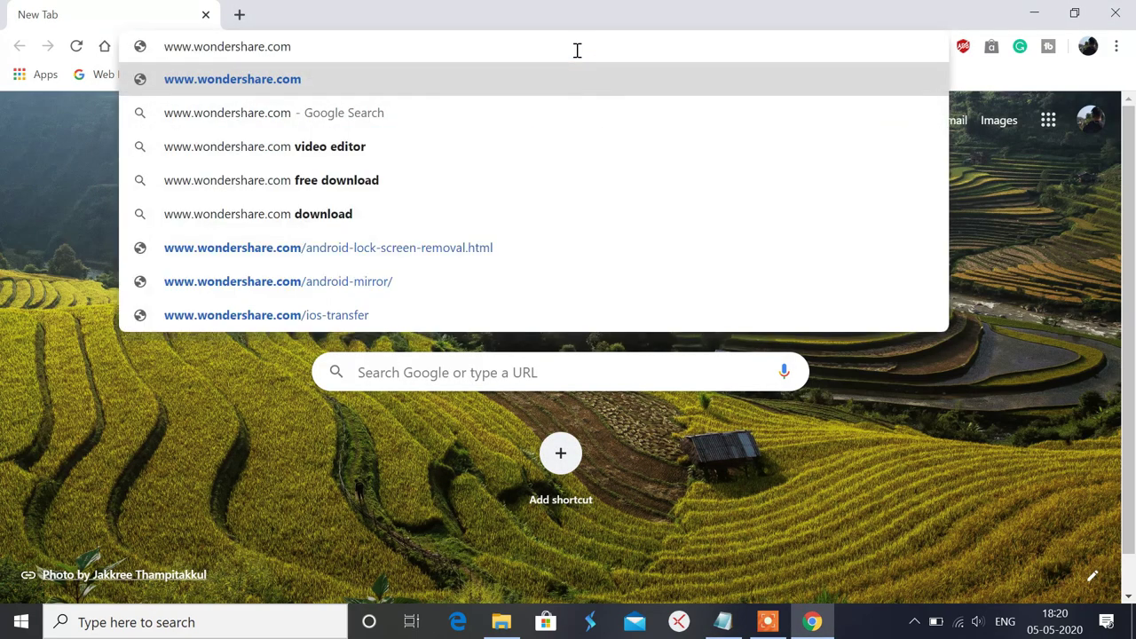
key(Return)
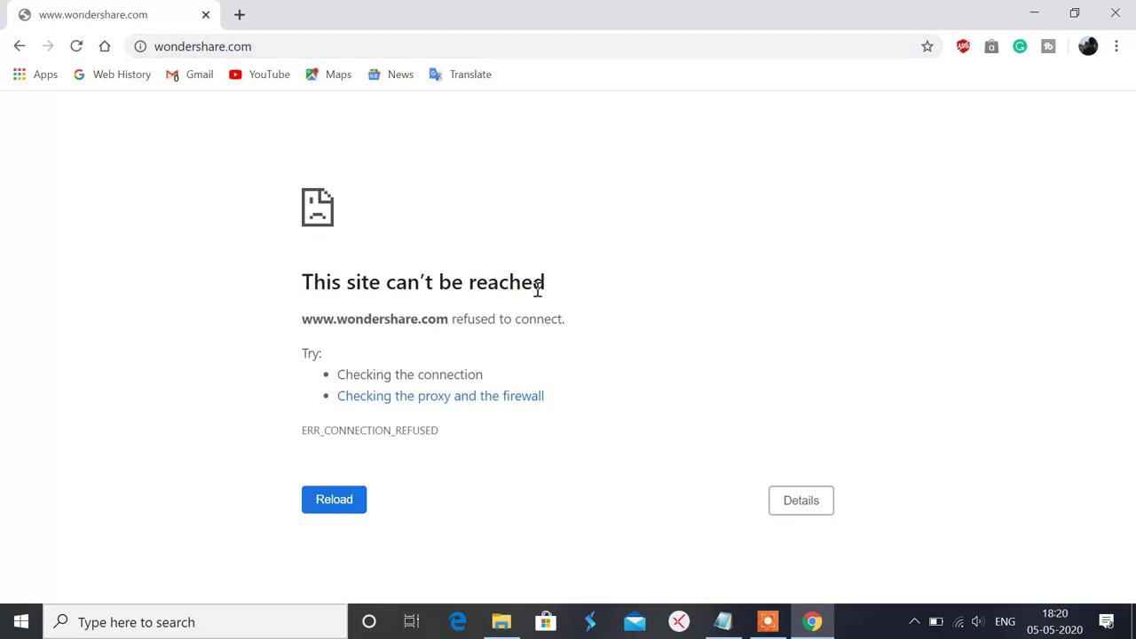
key(F5)
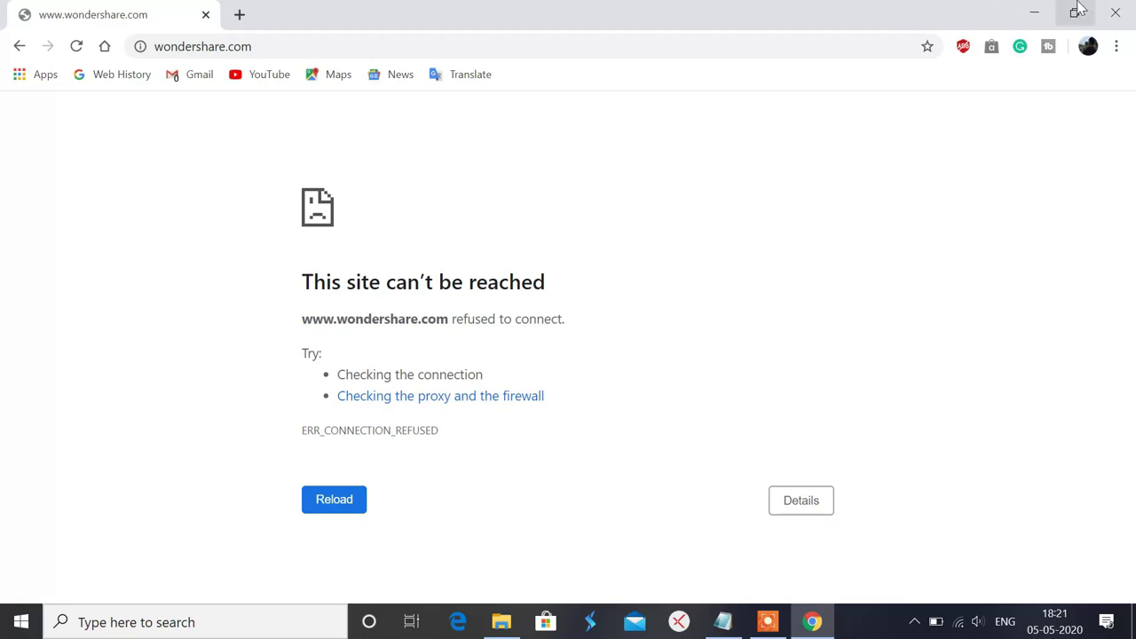
click(1115, 13)
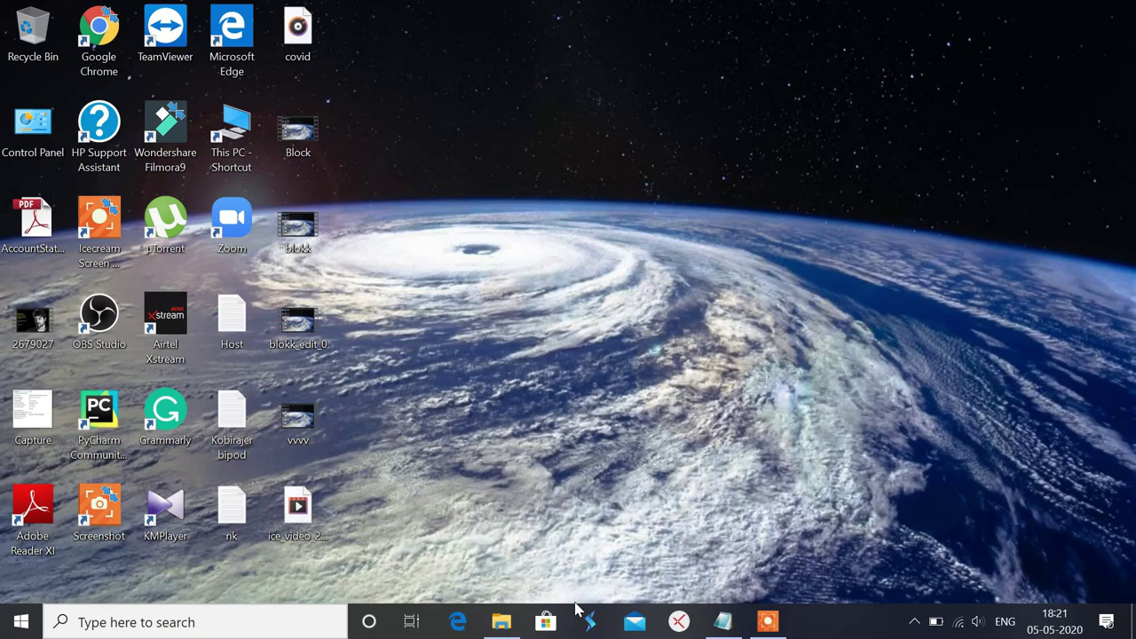
Copy the folder path C:\Windows\System32\drivers\etc from File Explorer and paste it over the web address in the untitled Notepad note
click(501, 621)
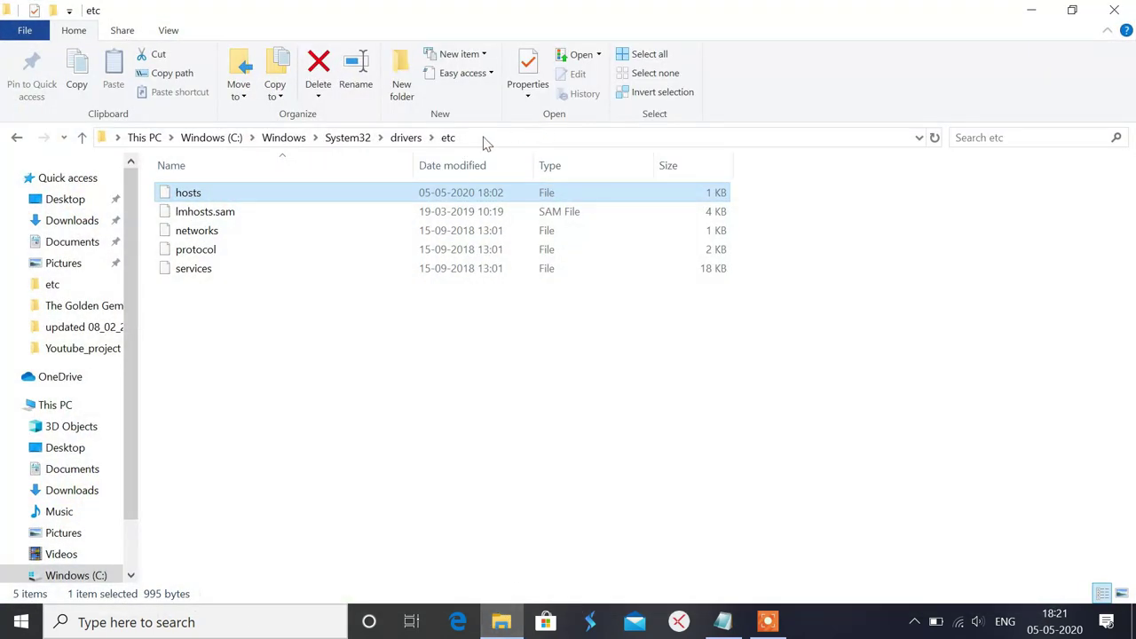
click(484, 139)
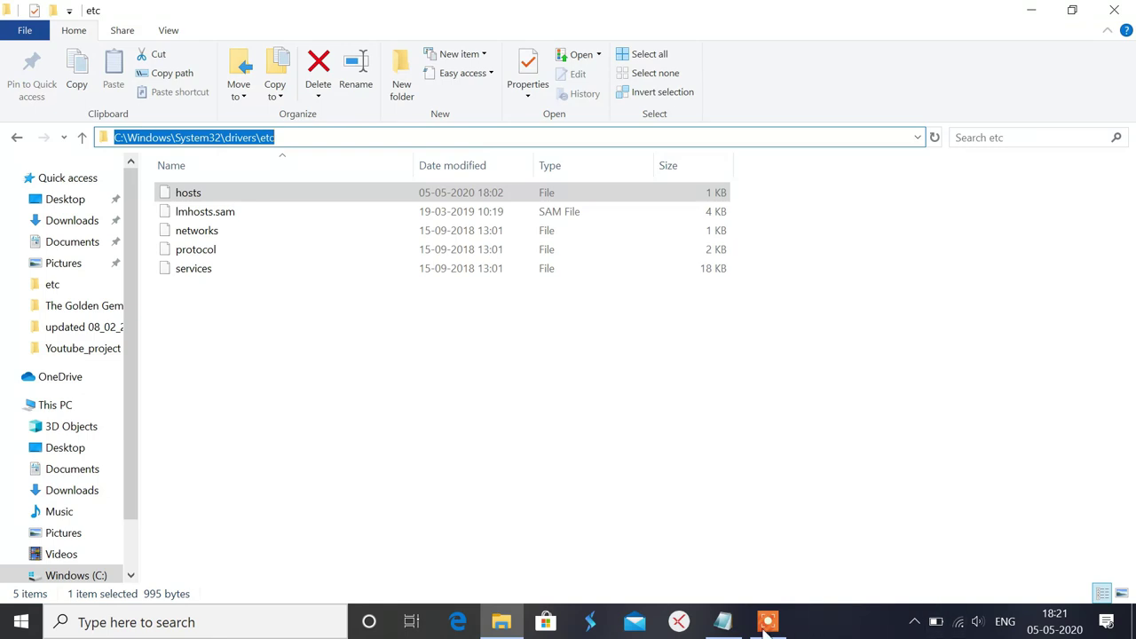
click(723, 621)
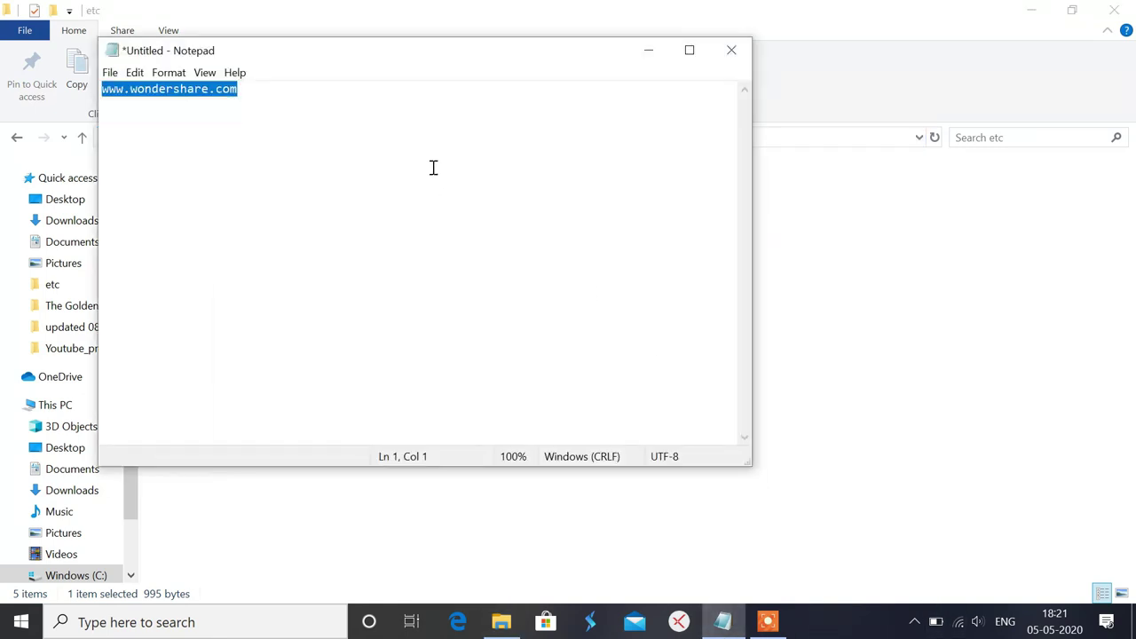
key(ctrl+v)
Enlarge the Notepad text to 260% zoom and highlight the whole path C:\Windows\System32\drivers\etc
click(204, 72)
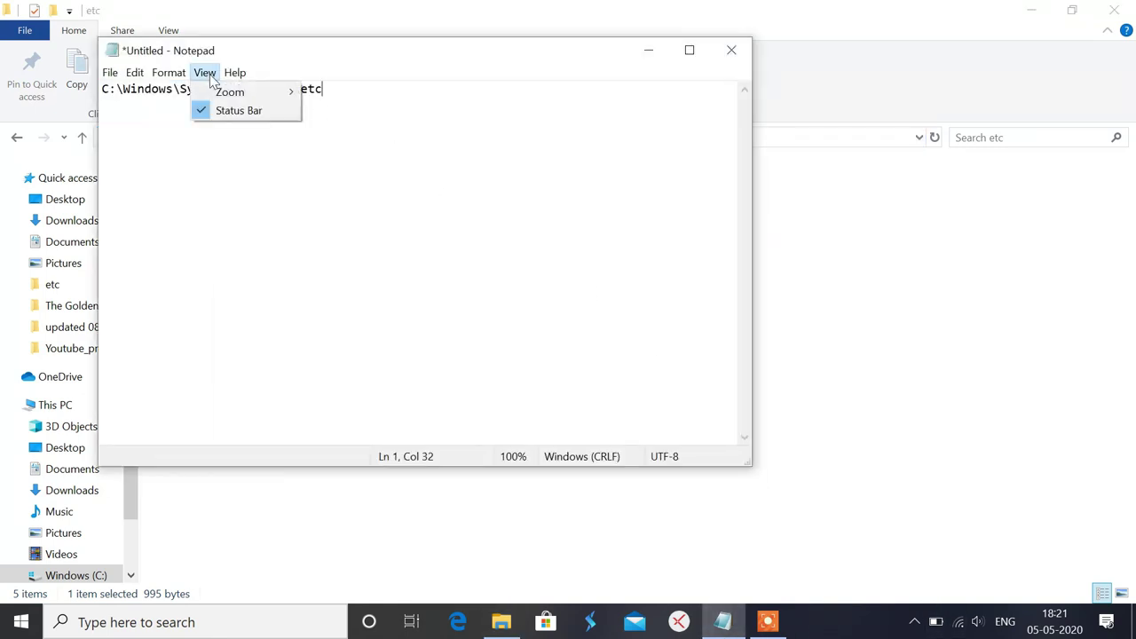
mouse_move(233, 95)
click(333, 92)
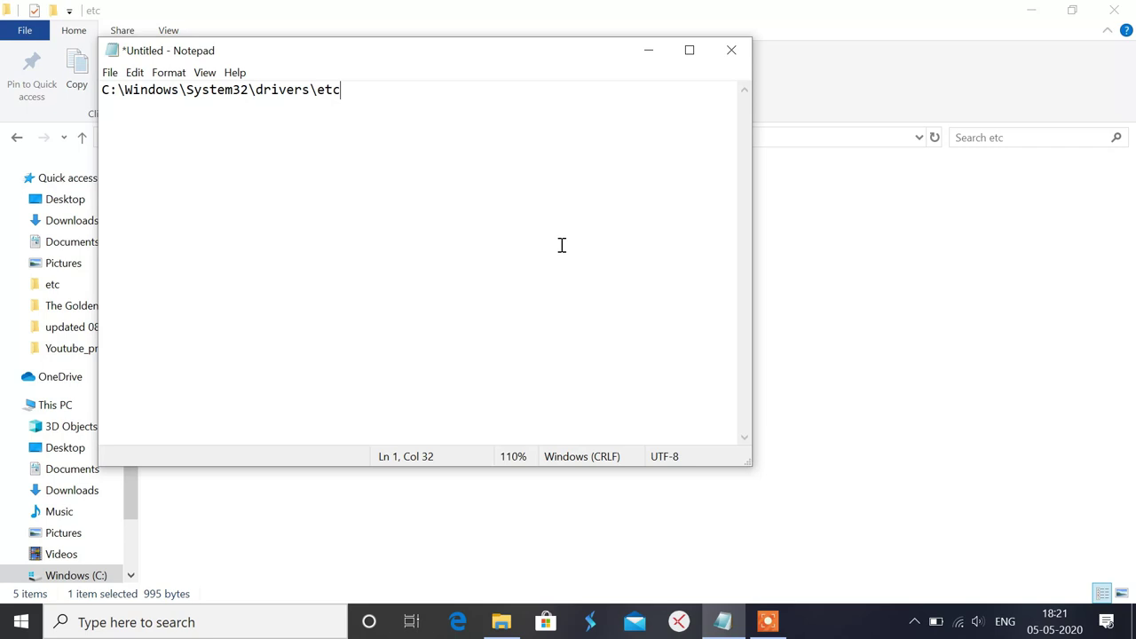
scroll(562, 245, up, 10)
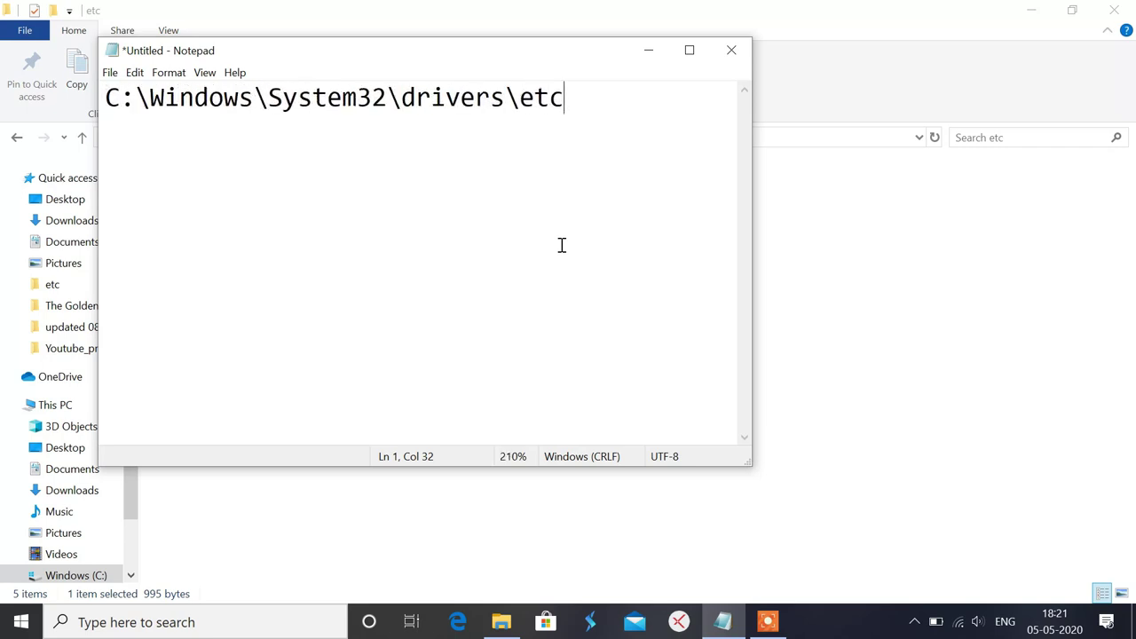
scroll(561, 245, up, 5)
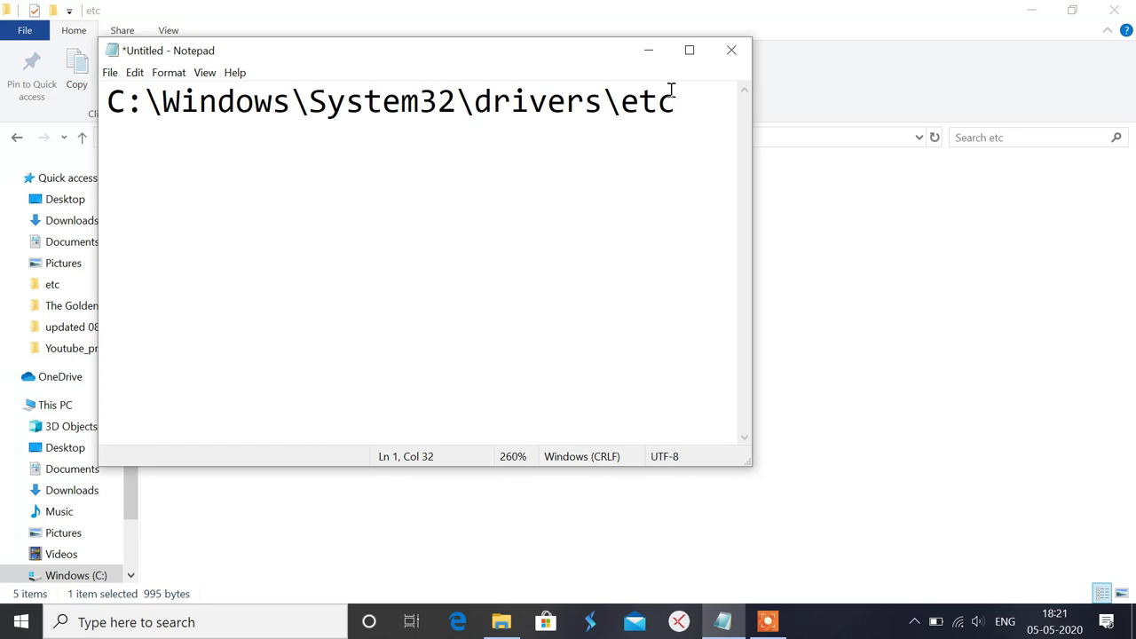
drag(684, 107, 69, 127)
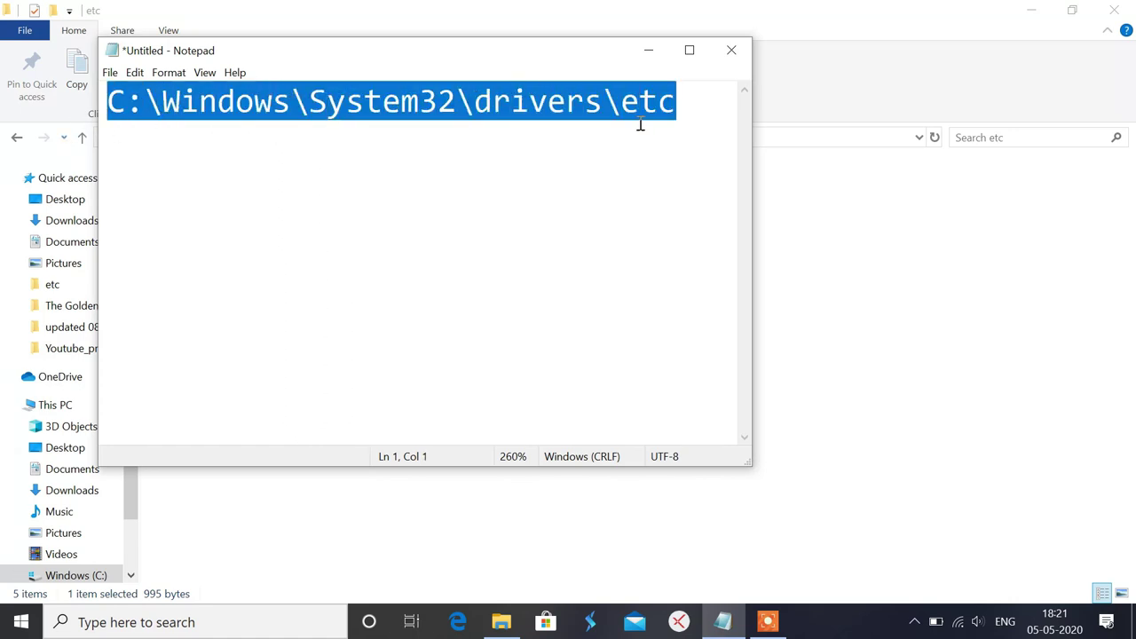